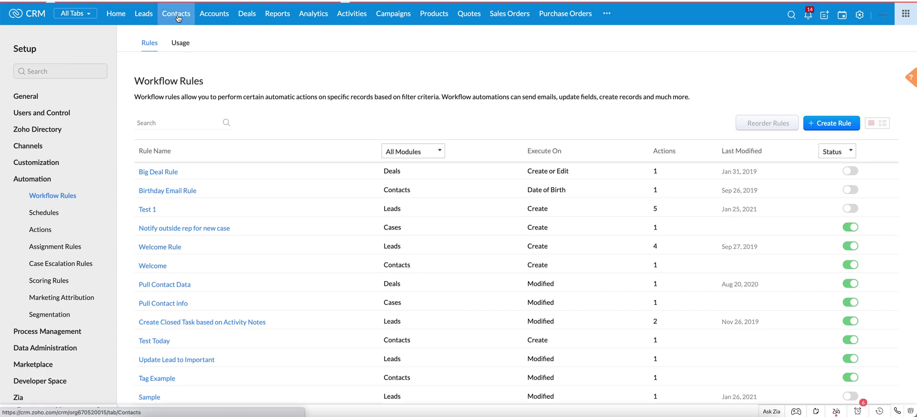
- Open the Contacts module and switch its list to the All Contacts view
{"action": "left_click", "coordinate": [176, 14]}
{"action": "left_click", "coordinate": [138, 37]}
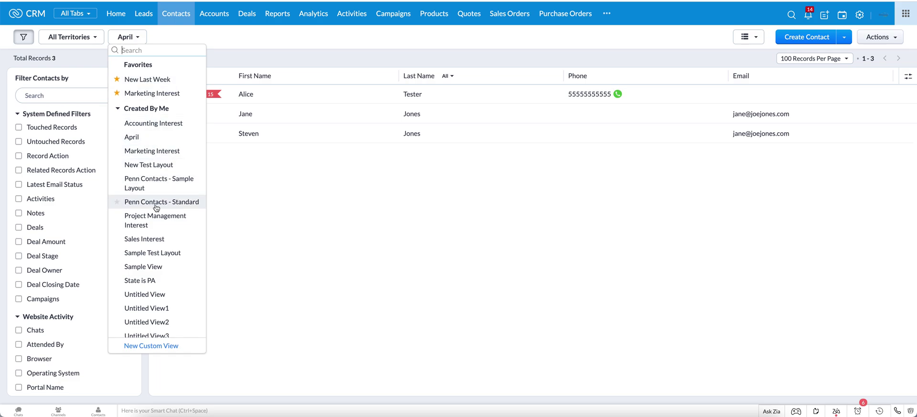
{"action": "scroll", "coordinate": [153, 223], "scroll_direction": "down", "scroll_amount": 2}
{"action": "scroll", "coordinate": [154, 224], "scroll_direction": "down", "scroll_amount": 1}
{"action": "left_click", "coordinate": [154, 233]}
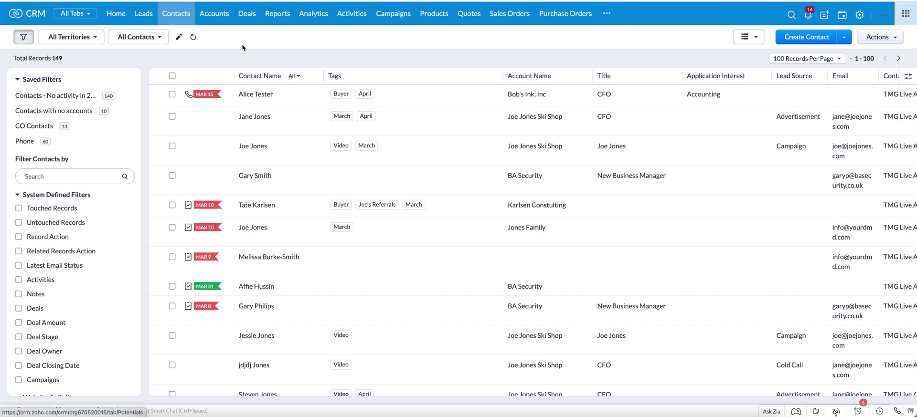
- Open tag management for Contacts, look through the existing tags and check the rename option on the demoImport tag without saving
{"action": "left_click", "coordinate": [895, 38]}
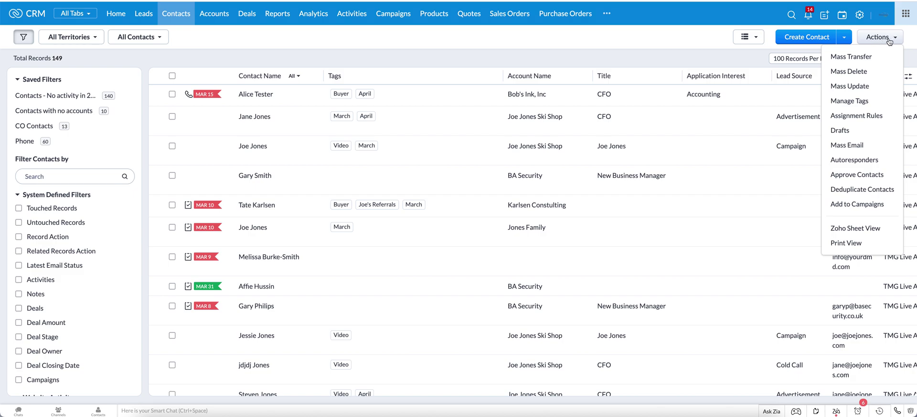
{"action": "left_click", "coordinate": [851, 100]}
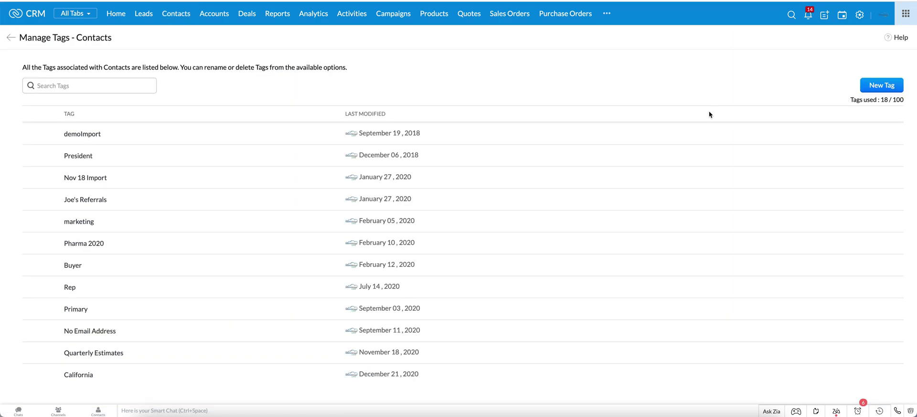
{"action": "scroll", "coordinate": [282, 181], "scroll_direction": "down", "scroll_amount": 3}
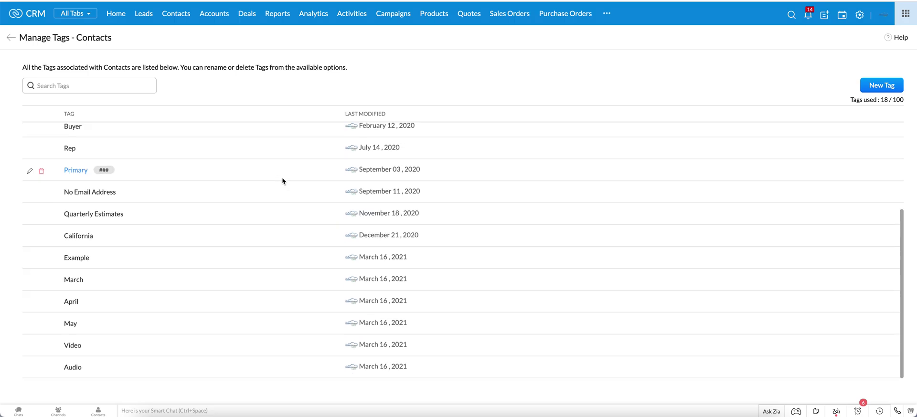
{"action": "scroll", "coordinate": [282, 180], "scroll_direction": "up", "scroll_amount": 3}
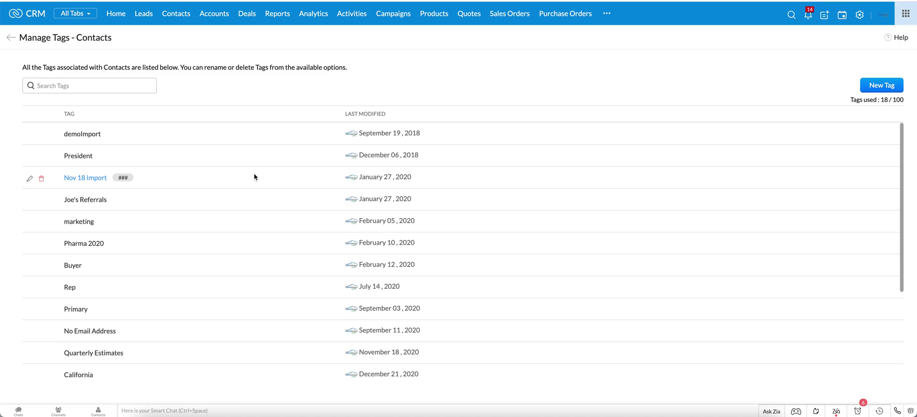
{"action": "left_click", "coordinate": [29, 135]}
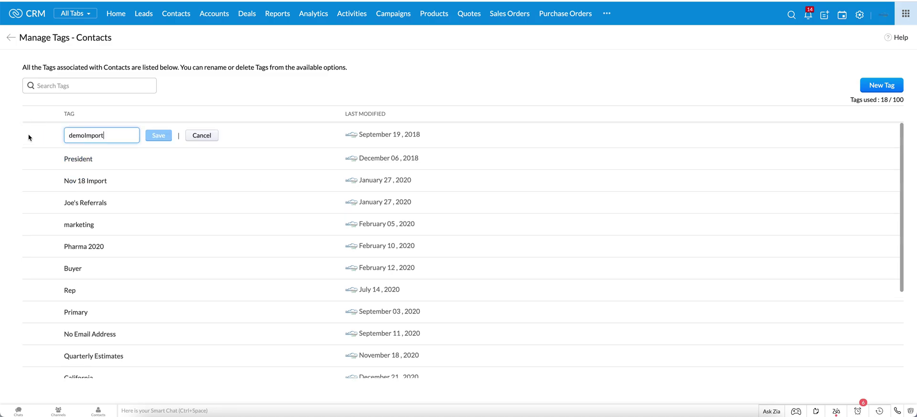
{"action": "left_click", "coordinate": [202, 138]}
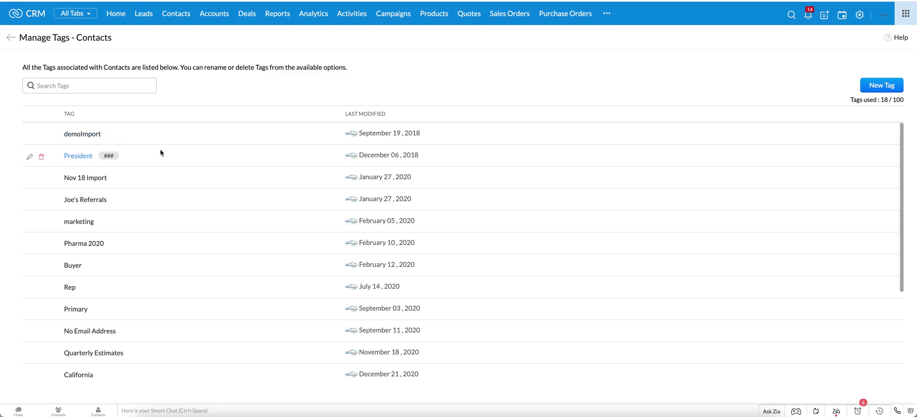
- Try to add a new contact tag named Example
{"action": "left_click", "coordinate": [888, 87]}
{"action": "left_click", "coordinate": [414, 49]}
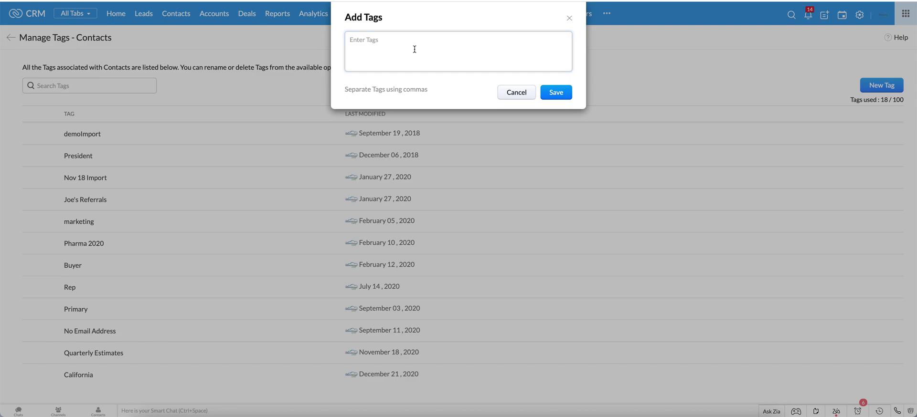
{"action": "left_click", "coordinate": [414, 49]}
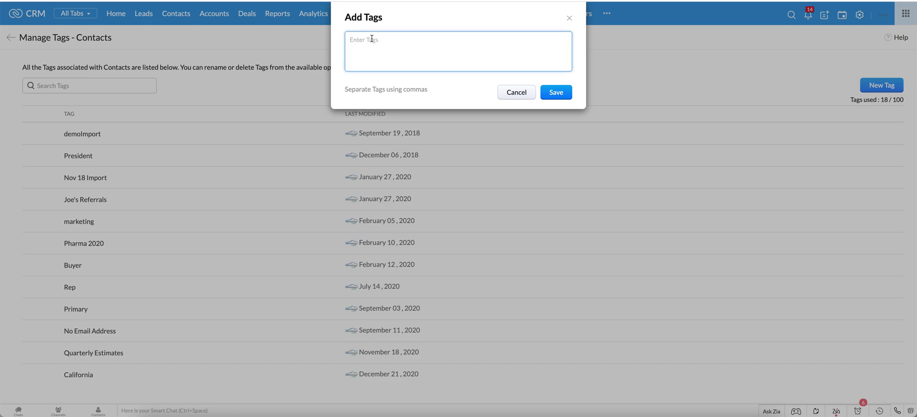
{"action": "type", "text": "Example"}
{"action": "left_click", "coordinate": [556, 93]}
- Change the new tag's name to Example Today, save it and check for it at the end of the tag list
{"action": "left_click", "coordinate": [392, 41]}
{"action": "left_click", "coordinate": [391, 41]}
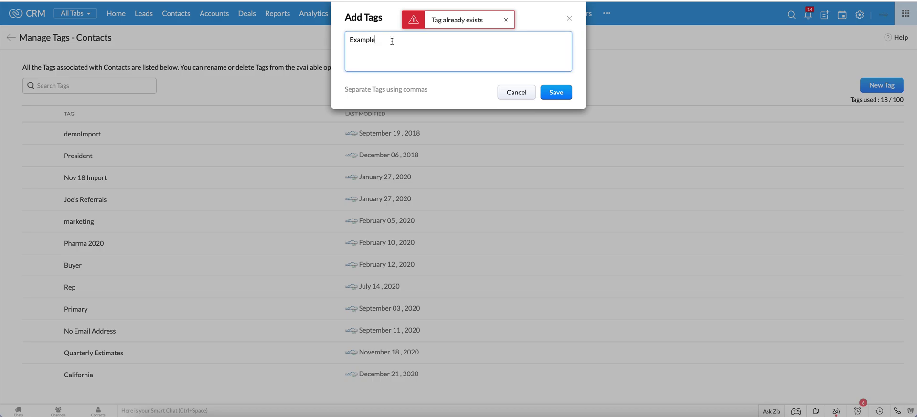
{"action": "type", "text": "Today"}
{"action": "left_click", "coordinate": [563, 93]}
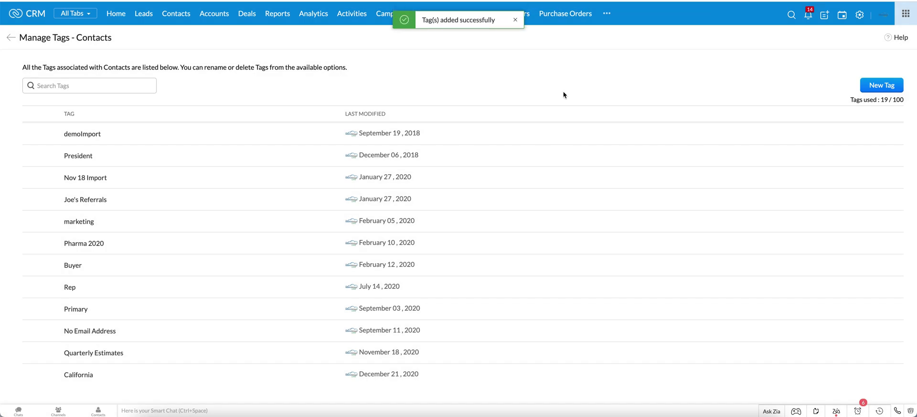
{"action": "scroll", "coordinate": [224, 237], "scroll_direction": "down", "scroll_amount": 3}
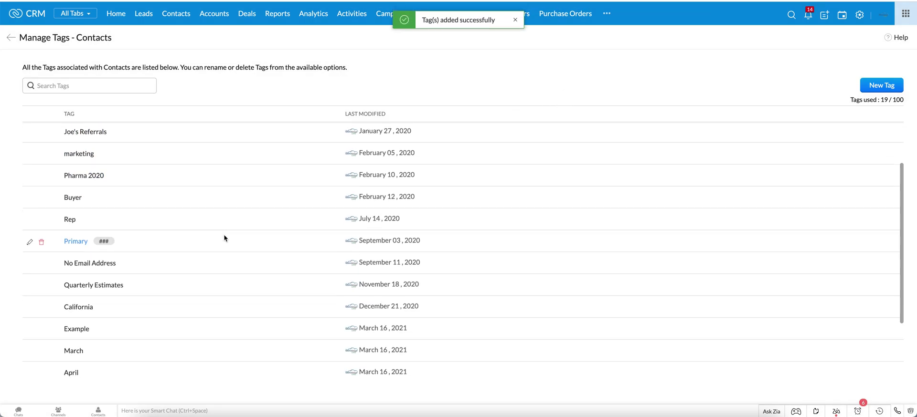
{"action": "scroll", "coordinate": [225, 235], "scroll_direction": "down", "scroll_amount": 3}
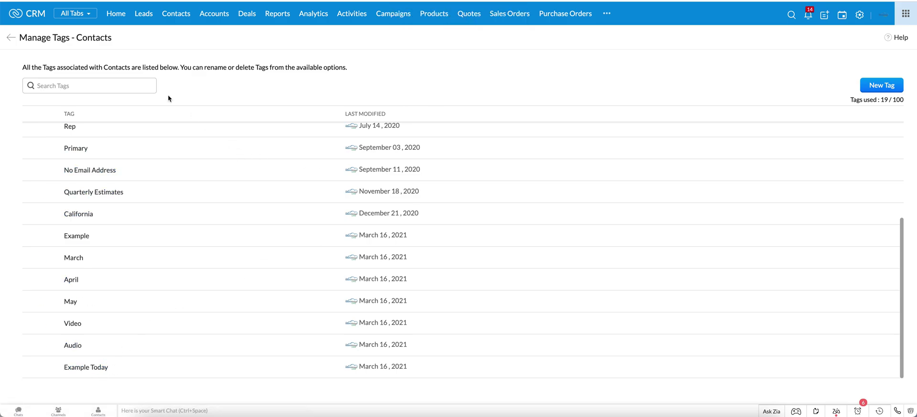
- Examine the tags defined for the Accounts module in its tag management page
{"action": "left_click", "coordinate": [10, 38]}
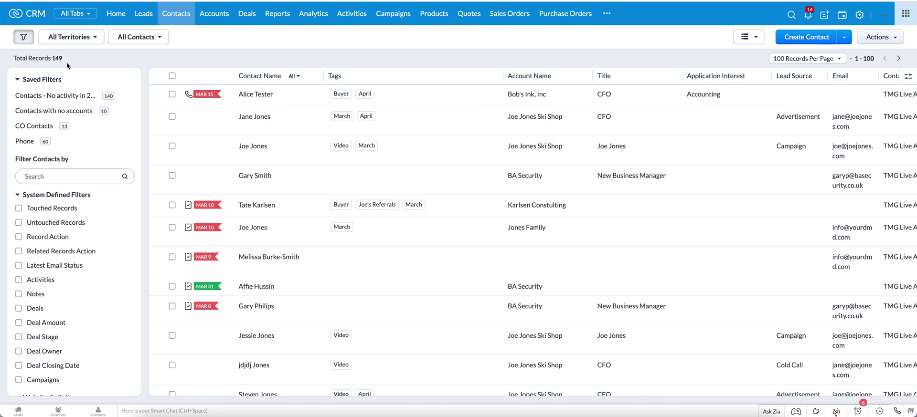
{"action": "left_click", "coordinate": [213, 16]}
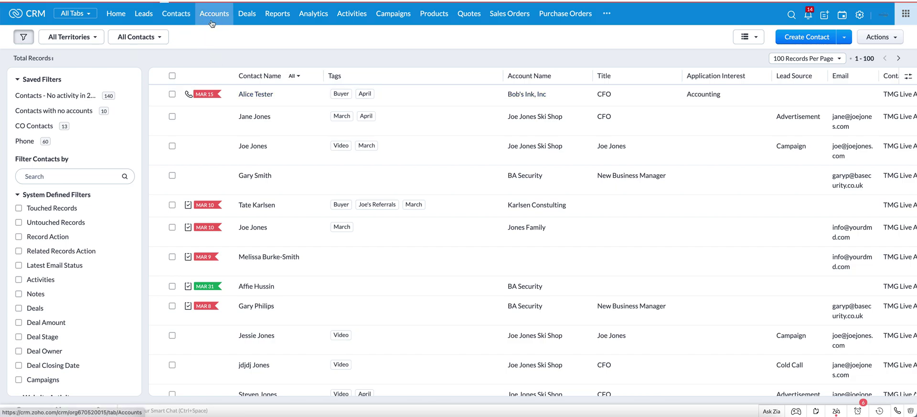
{"action": "left_click", "coordinate": [883, 39]}
{"action": "left_click", "coordinate": [859, 101]}
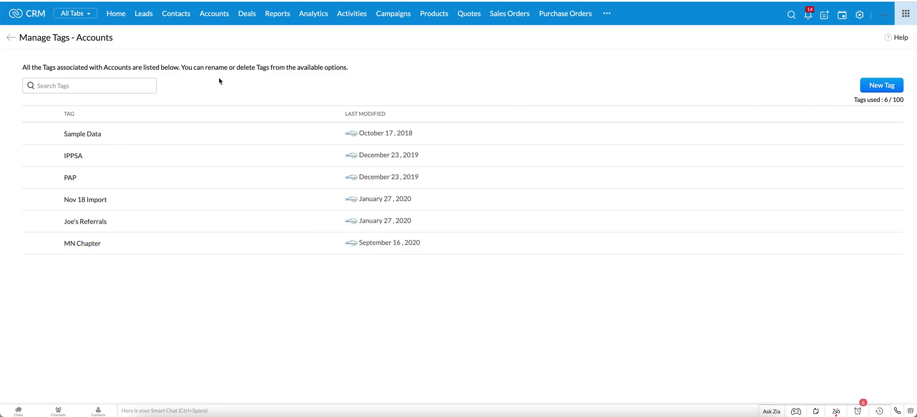
{"action": "left_click", "coordinate": [12, 38]}
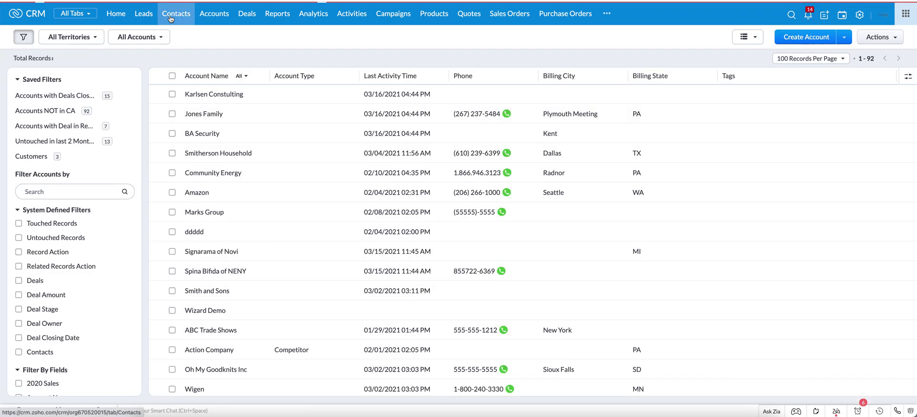
- Open the fourth contact in the Contacts list, from BA Security, and add the existing Example Today tag to the record
{"action": "left_click", "coordinate": [170, 19]}
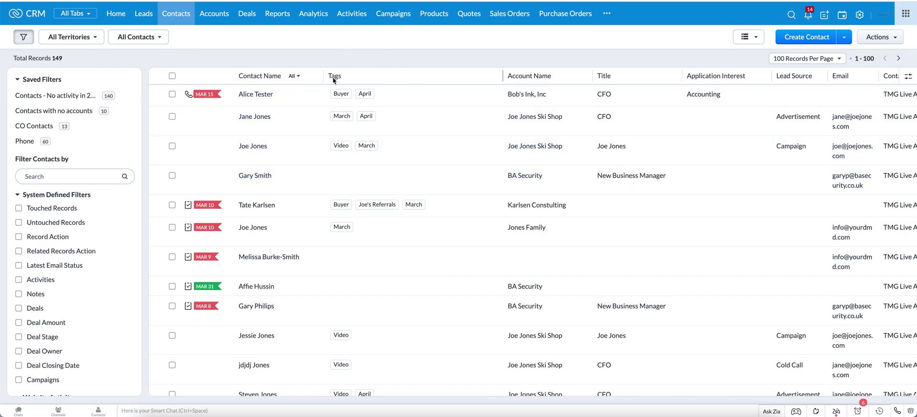
{"action": "left_click", "coordinate": [261, 177]}
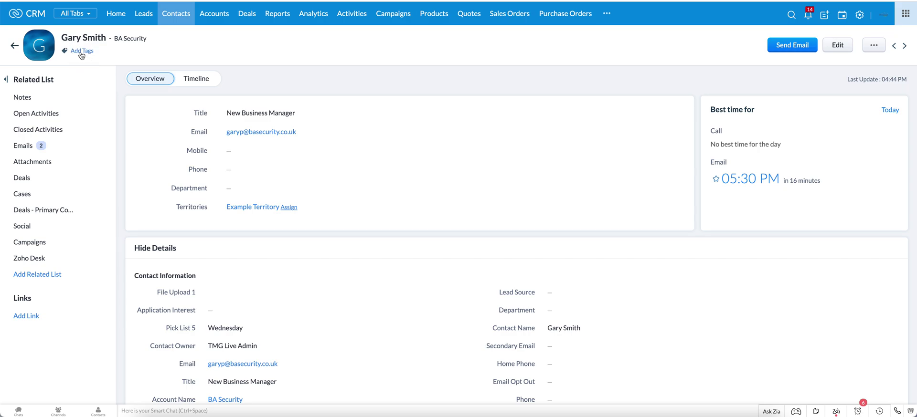
{"action": "left_click", "coordinate": [81, 51]}
{"action": "left_click", "coordinate": [109, 61]}
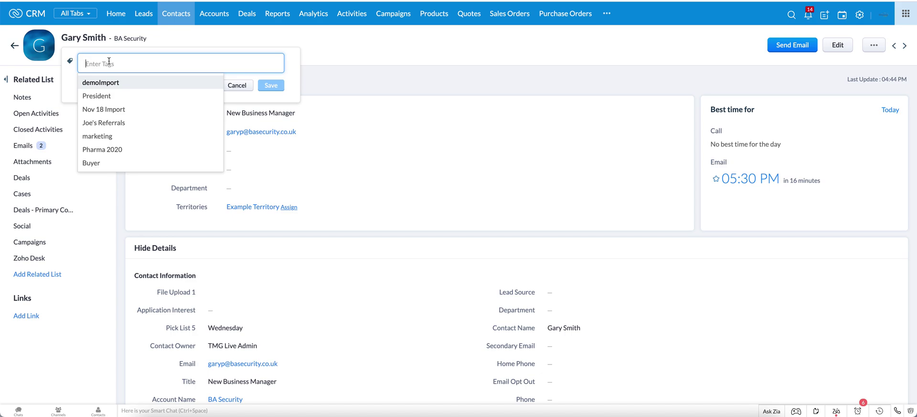
{"action": "scroll", "coordinate": [114, 118], "scroll_direction": "down", "scroll_amount": 5}
{"action": "scroll", "coordinate": [113, 117], "scroll_direction": "down", "scroll_amount": 1}
{"action": "left_click", "coordinate": [114, 163]}
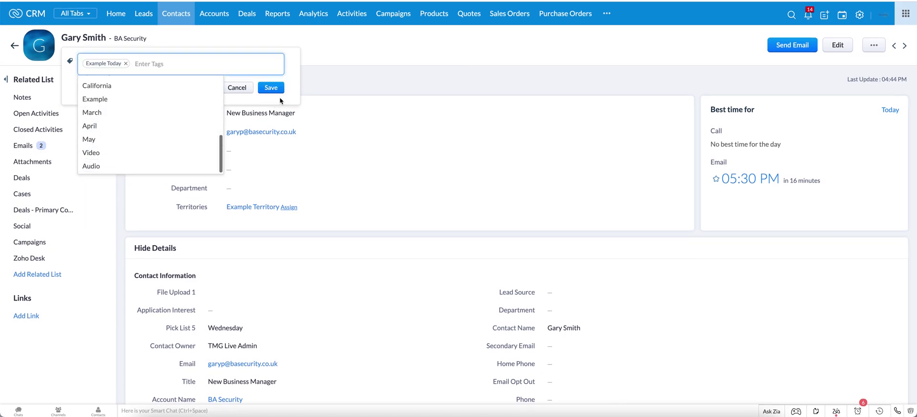
{"action": "left_click", "coordinate": [272, 89]}
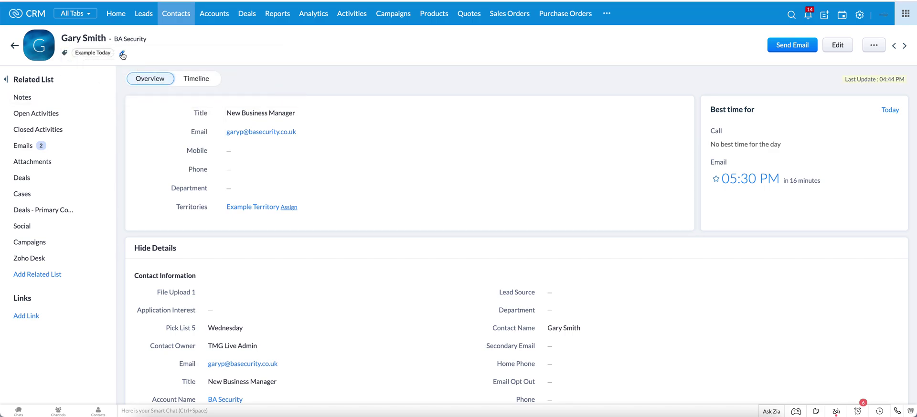
- Open the contact's tags for editing, cancel without changes and return to the contacts list
{"action": "left_click", "coordinate": [122, 54]}
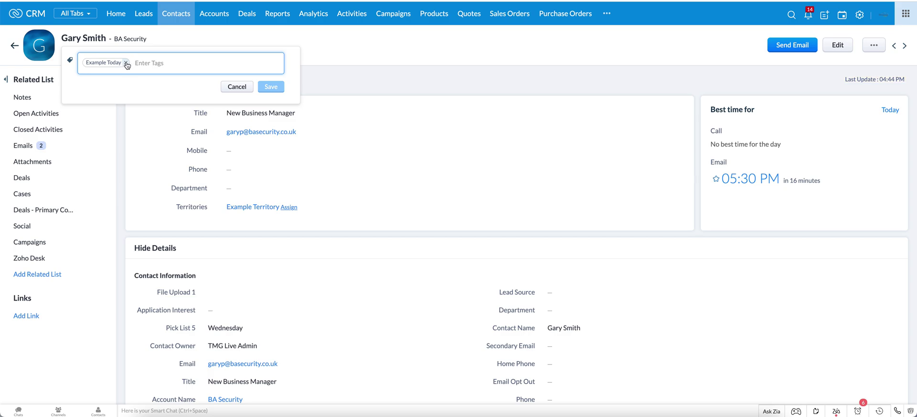
{"action": "left_click", "coordinate": [237, 86]}
{"action": "left_click", "coordinate": [15, 46]}
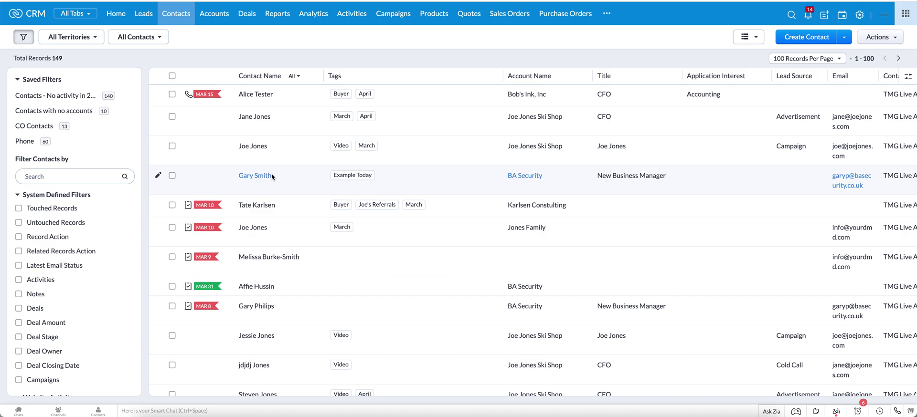
- Add the Example Today tag in bulk to the first, second, eighth and ninth contacts in the list, keeping their existing tags
{"action": "left_click", "coordinate": [173, 96]}
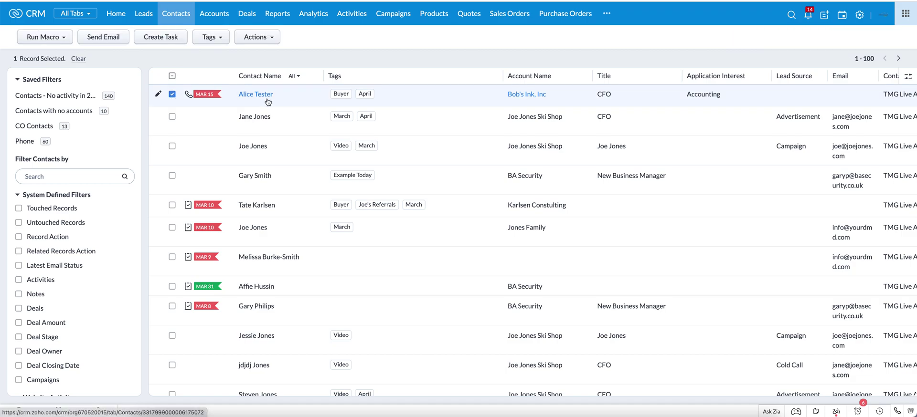
{"action": "left_click", "coordinate": [222, 40]}
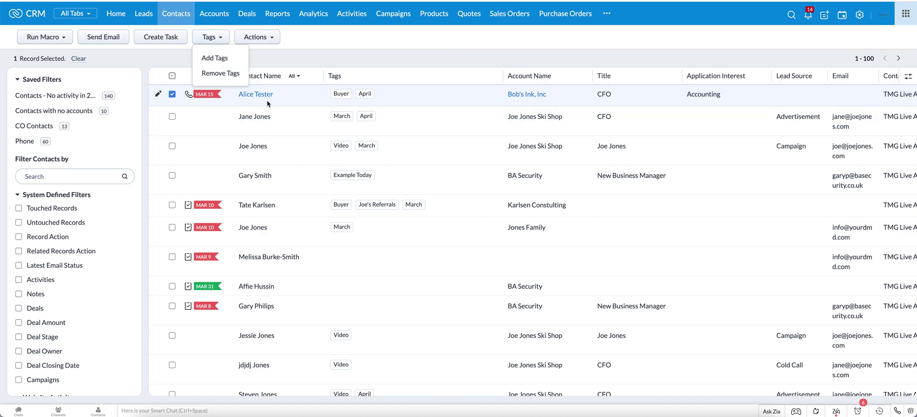
{"action": "left_click", "coordinate": [173, 118]}
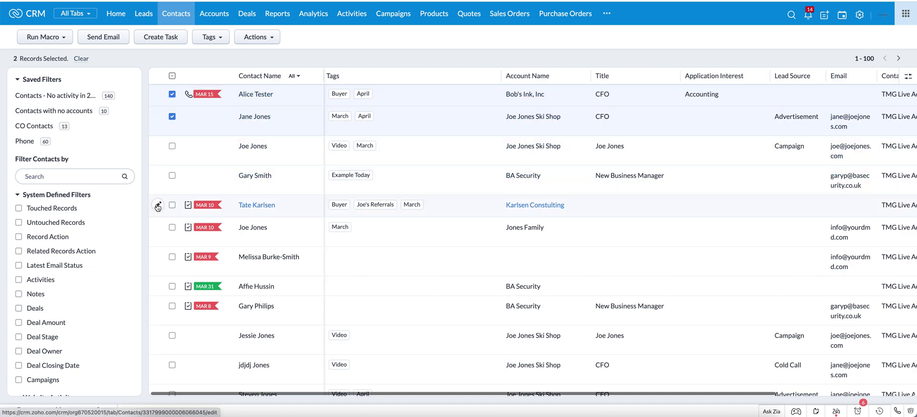
{"action": "left_click", "coordinate": [173, 288]}
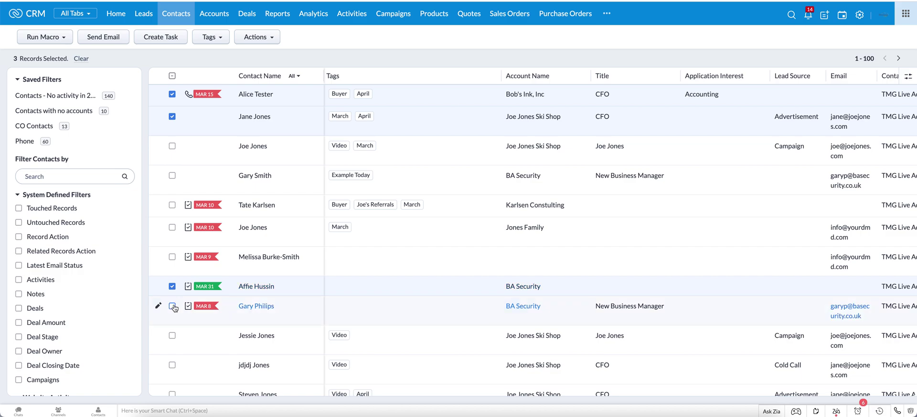
{"action": "left_click", "coordinate": [174, 307]}
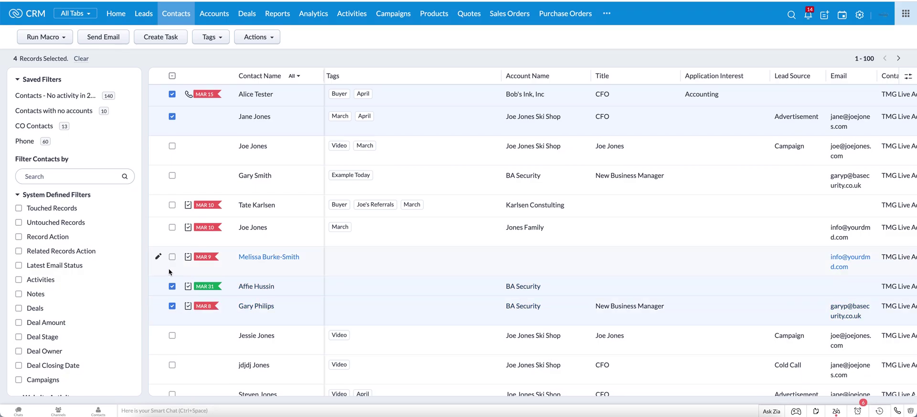
{"action": "left_click", "coordinate": [222, 37]}
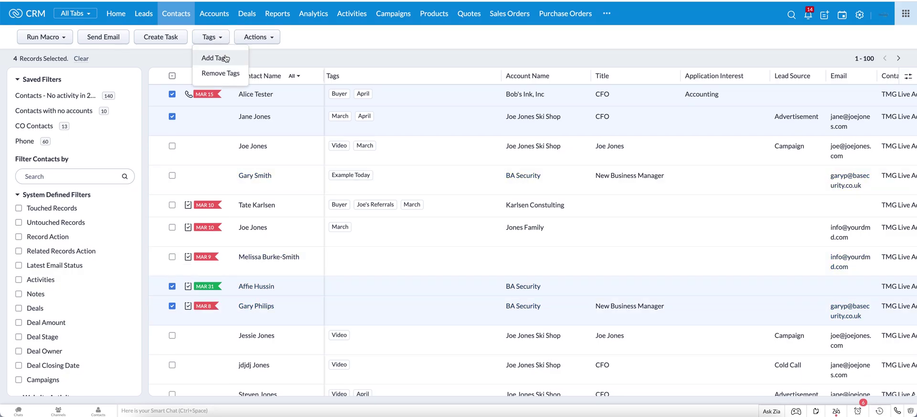
{"action": "left_click", "coordinate": [225, 58]}
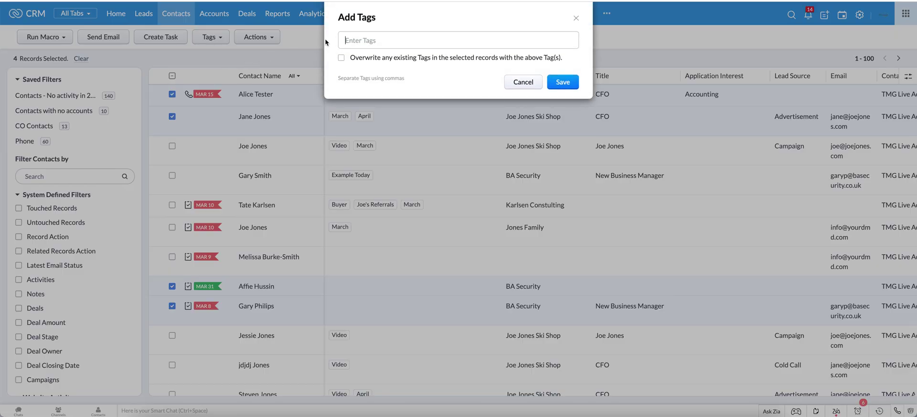
{"action": "left_click", "coordinate": [358, 37]}
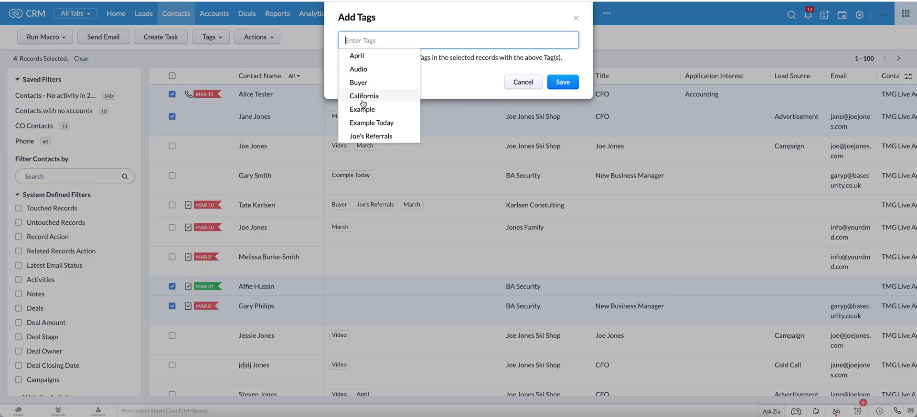
{"action": "scroll", "coordinate": [363, 103], "scroll_direction": "down", "scroll_amount": 1}
{"action": "left_click", "coordinate": [361, 82]}
{"action": "left_click", "coordinate": [573, 87]}
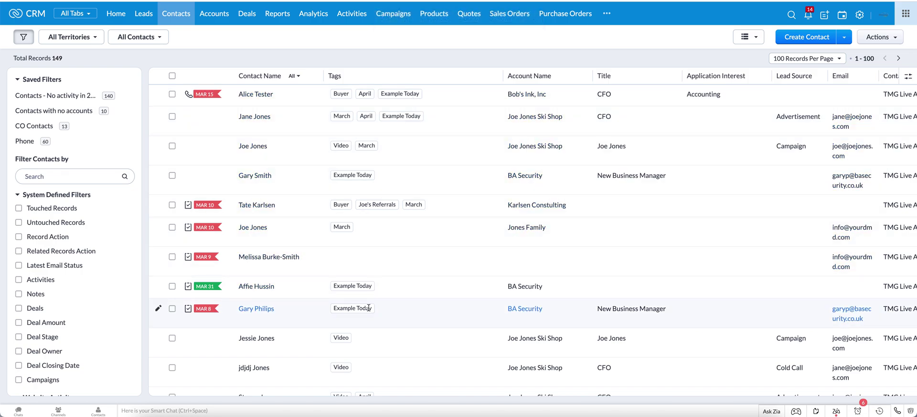
{"action": "scroll", "coordinate": [186, 162], "scroll_direction": "right", "scroll_amount": 1}
{"action": "scroll", "coordinate": [185, 156], "scroll_direction": "left", "scroll_amount": 1}
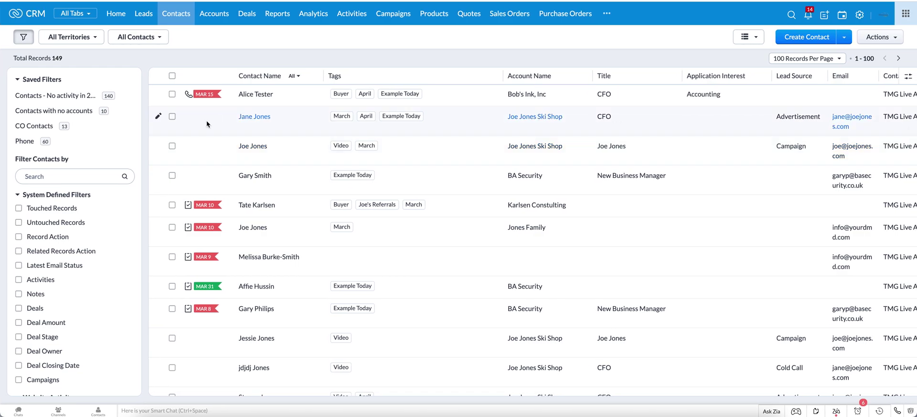
- Remove the Example Today tag from the second contact in the list, from Joe Jones Ski Shop, using the bulk tag removal
{"action": "left_click", "coordinate": [172, 116]}
{"action": "scroll", "coordinate": [210, 72], "scroll_direction": "right", "scroll_amount": 1}
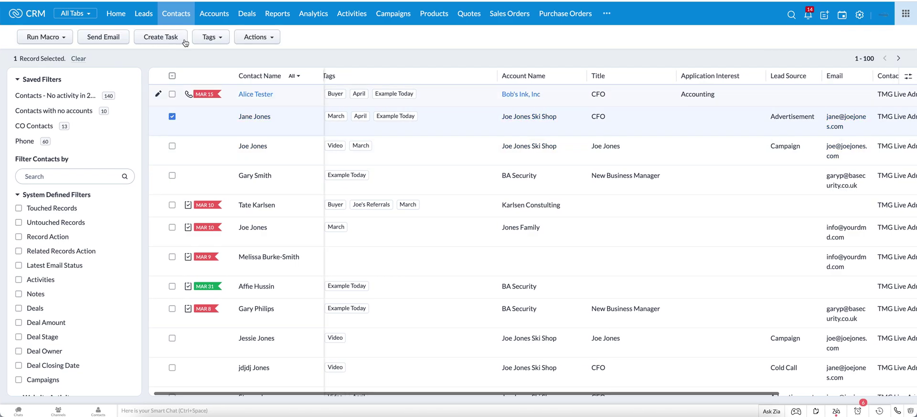
{"action": "left_click", "coordinate": [222, 38]}
{"action": "left_click", "coordinate": [229, 76]}
{"action": "left_click", "coordinate": [383, 41]}
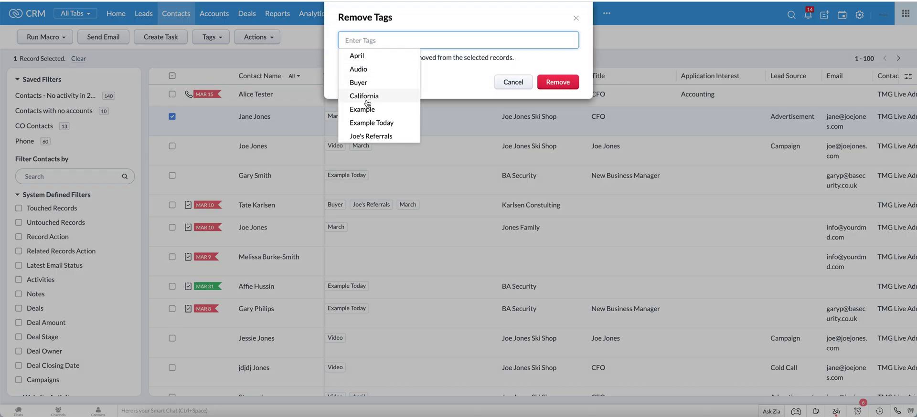
{"action": "left_click", "coordinate": [368, 122]}
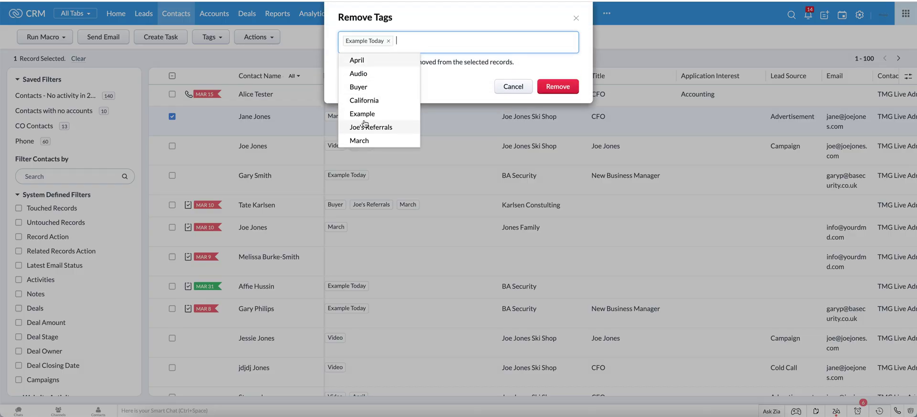
{"action": "left_click", "coordinate": [553, 86]}
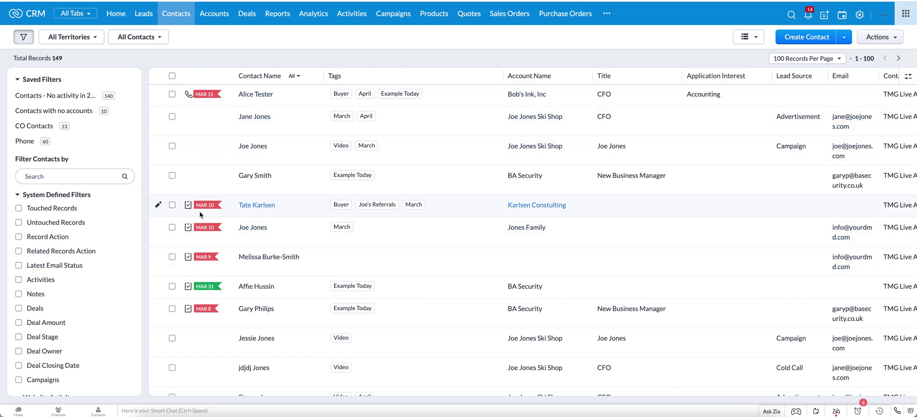
- Filter the contacts list to records whose tag is Example Today, and cancel the filter after viewing the matches
{"action": "scroll", "coordinate": [91, 208], "scroll_direction": "down", "scroll_amount": 1}
{"action": "scroll", "coordinate": [90, 209], "scroll_direction": "down", "scroll_amount": 10}
{"action": "scroll", "coordinate": [91, 209], "scroll_direction": "down", "scroll_amount": 15}
{"action": "scroll", "coordinate": [91, 208], "scroll_direction": "down", "scroll_amount": 3}
{"action": "left_click", "coordinate": [19, 286]}
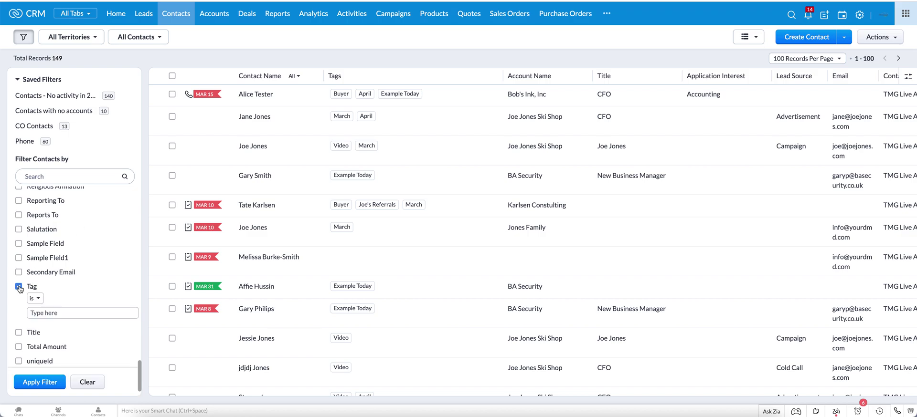
{"action": "left_click", "coordinate": [63, 313]}
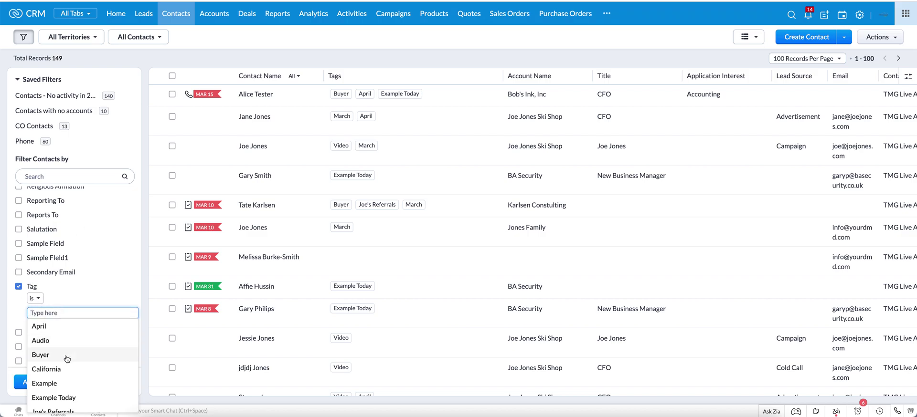
{"action": "left_click", "coordinate": [59, 398]}
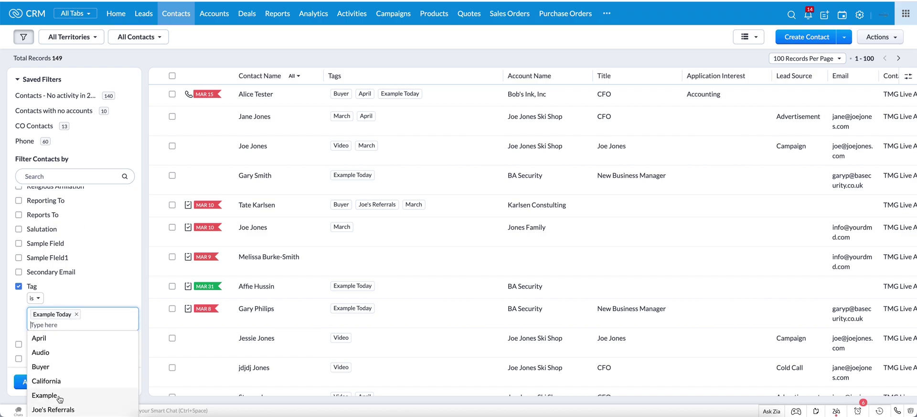
{"action": "left_click", "coordinate": [16, 336]}
{"action": "left_click", "coordinate": [48, 385]}
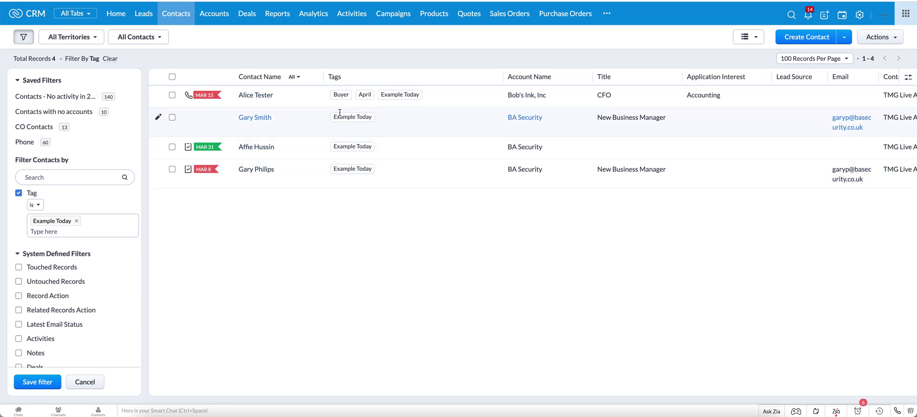
{"action": "left_click", "coordinate": [90, 383]}
{"action": "left_click", "coordinate": [90, 382]}
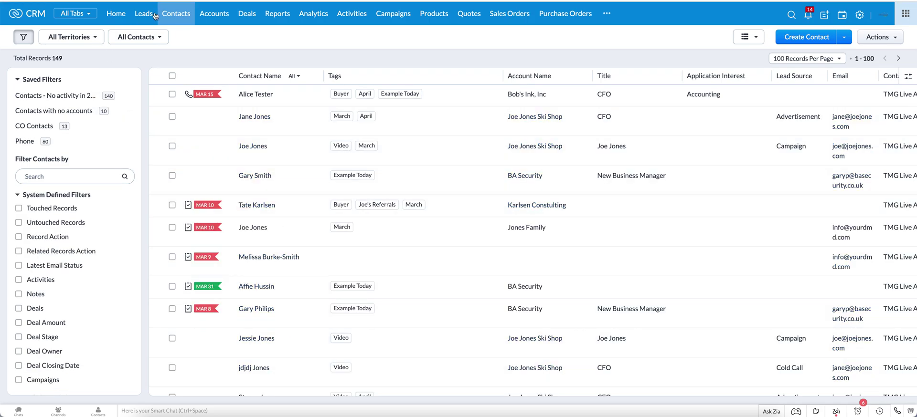
- Create a custom contacts view named Example Today Tag with the criterion Tag is Example Today
{"action": "left_click", "coordinate": [161, 38]}
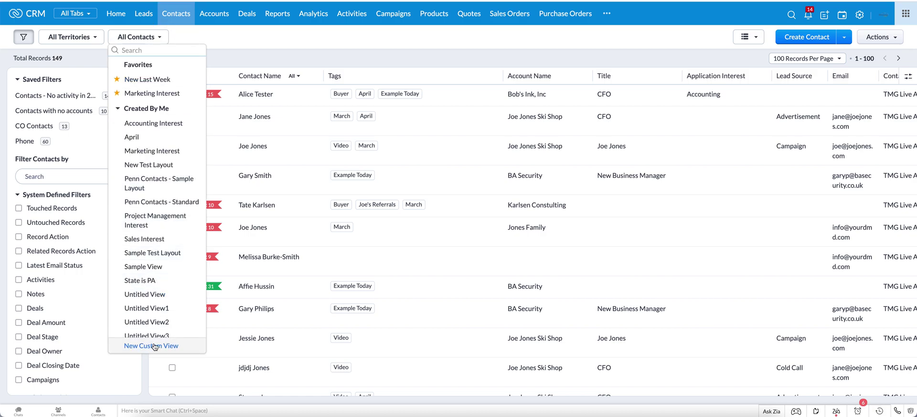
{"action": "left_click", "coordinate": [154, 347]}
{"action": "type", "text": "Example Today Tag"}
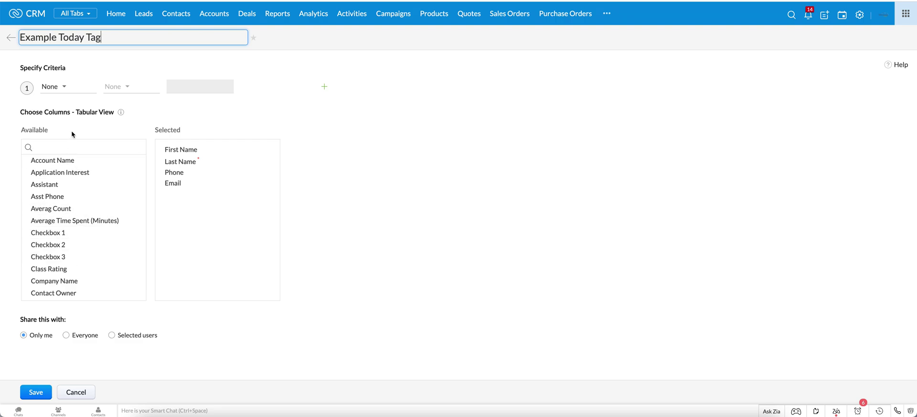
{"action": "left_click", "coordinate": [63, 87]}
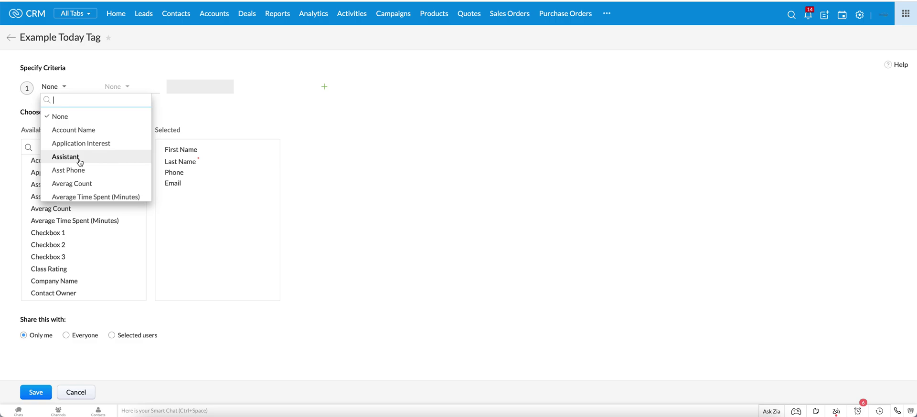
{"action": "type", "text": "tag"}
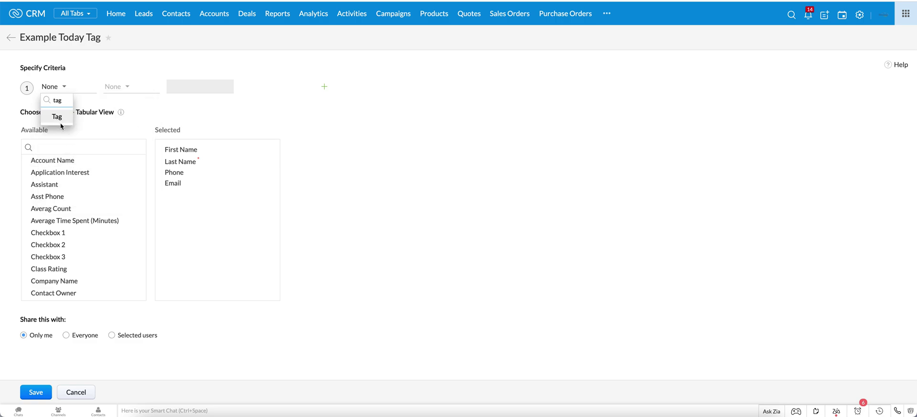
{"action": "left_click", "coordinate": [57, 118]}
{"action": "left_click", "coordinate": [200, 88]}
{"action": "left_click", "coordinate": [205, 182]}
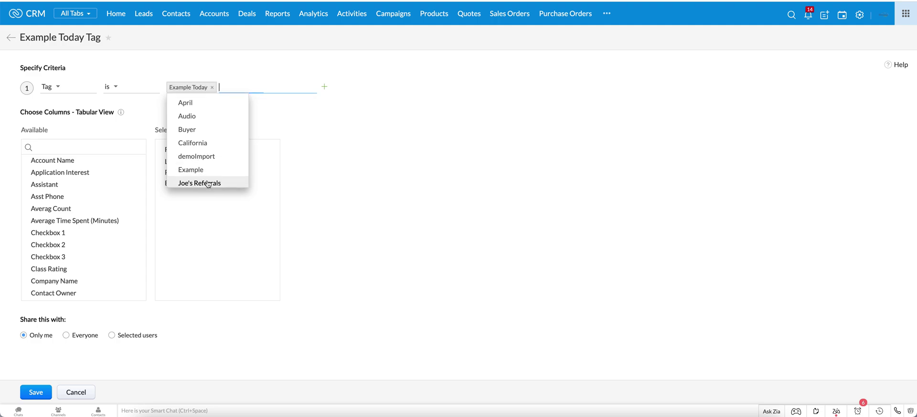
{"action": "left_click", "coordinate": [321, 165]}
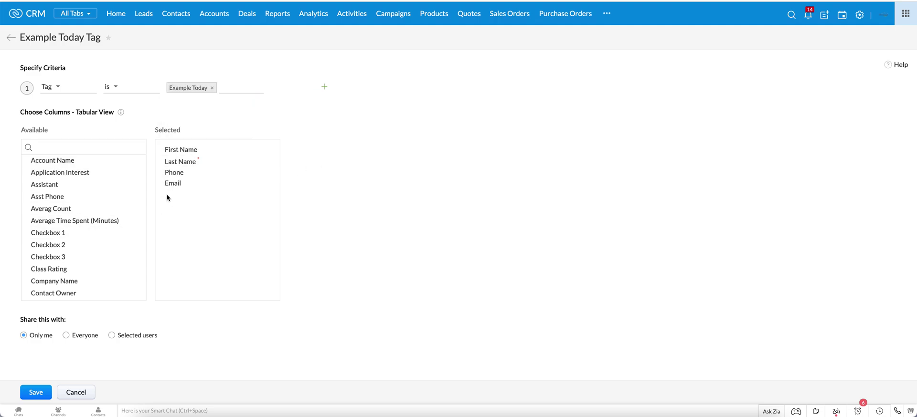
- Add the Tag column to the custom view directly after Last Name and save the view
{"action": "scroll", "coordinate": [61, 220], "scroll_direction": "down", "scroll_amount": 3}
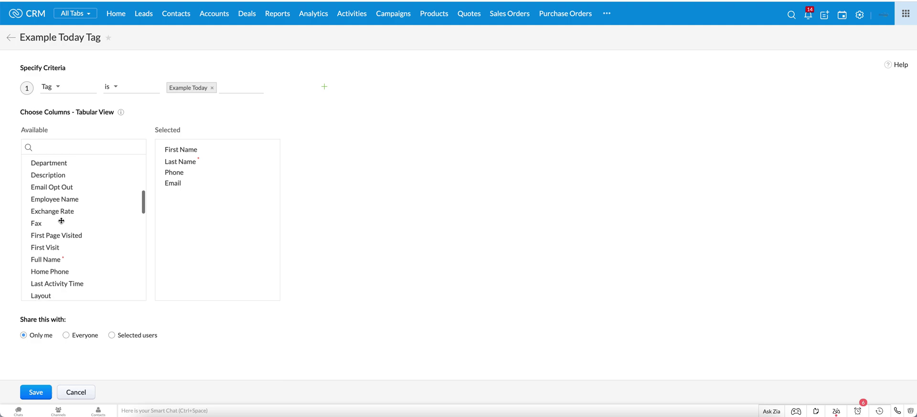
{"action": "left_click", "coordinate": [73, 147]}
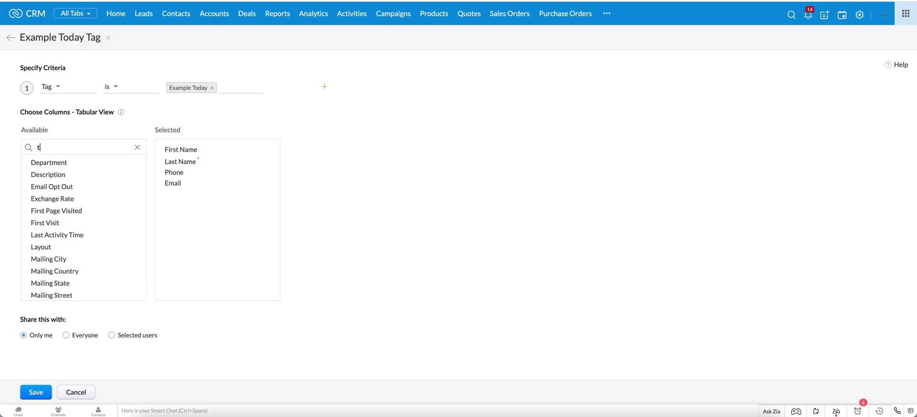
{"action": "type", "text": "tag"}
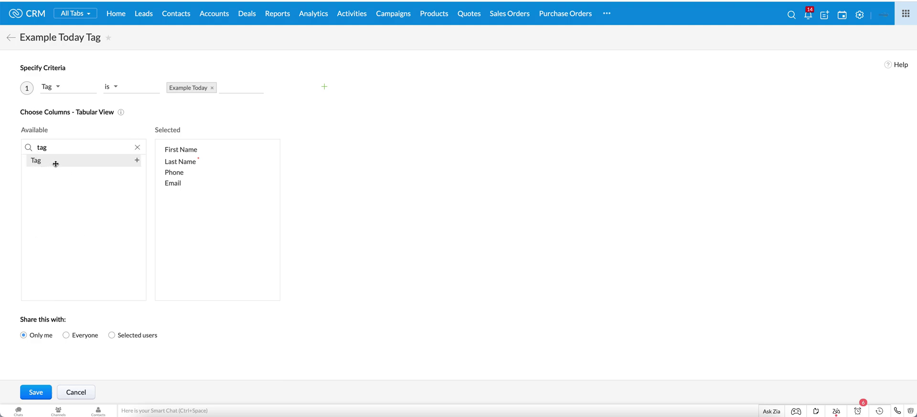
{"action": "left_click", "coordinate": [137, 160]}
{"action": "left_click_drag", "start_coordinate": [211, 194], "coordinate": [210, 171]}
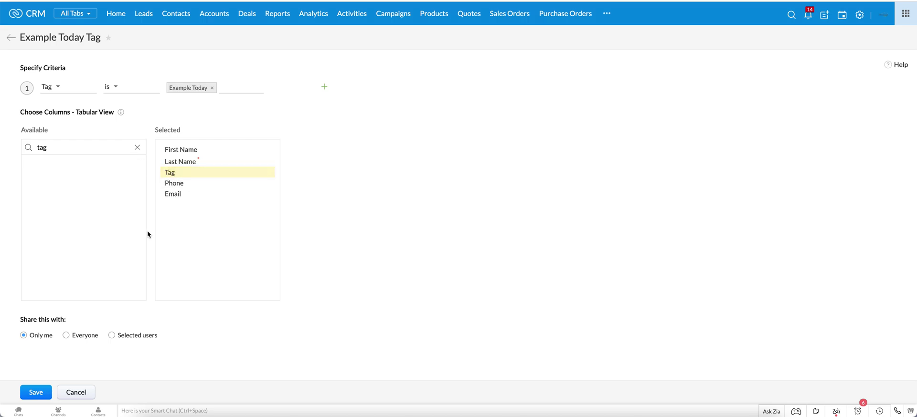
{"action": "left_click", "coordinate": [37, 394]}
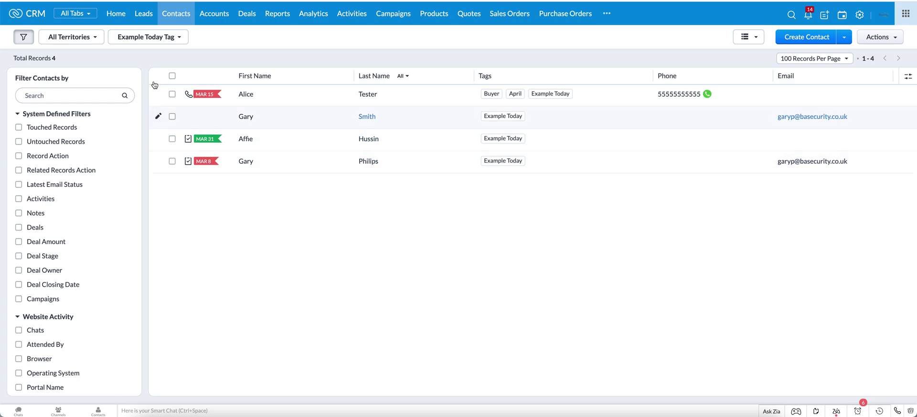
- Switch the contacts list back to the All Contacts view
{"action": "left_click", "coordinate": [179, 38]}
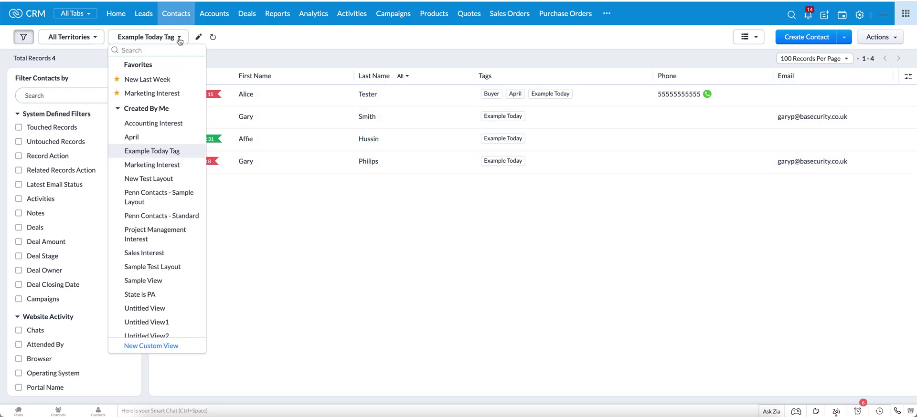
{"action": "scroll", "coordinate": [152, 202], "scroll_direction": "down", "scroll_amount": 4}
{"action": "left_click", "coordinate": [150, 228]}
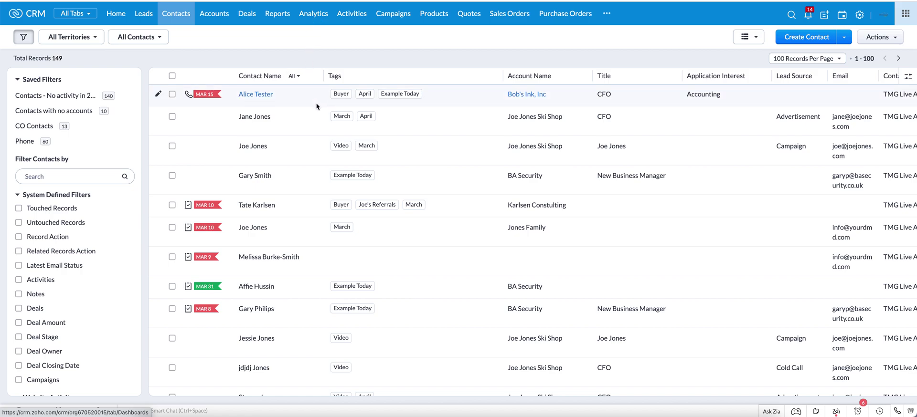
- Open the Tag Example workflow rule for the Contacts module from the automation setup
{"action": "left_click", "coordinate": [858, 16]}
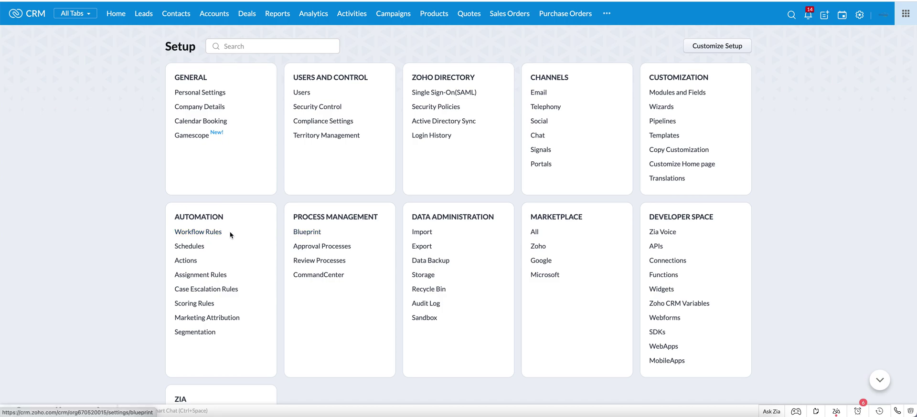
{"action": "left_click", "coordinate": [190, 233]}
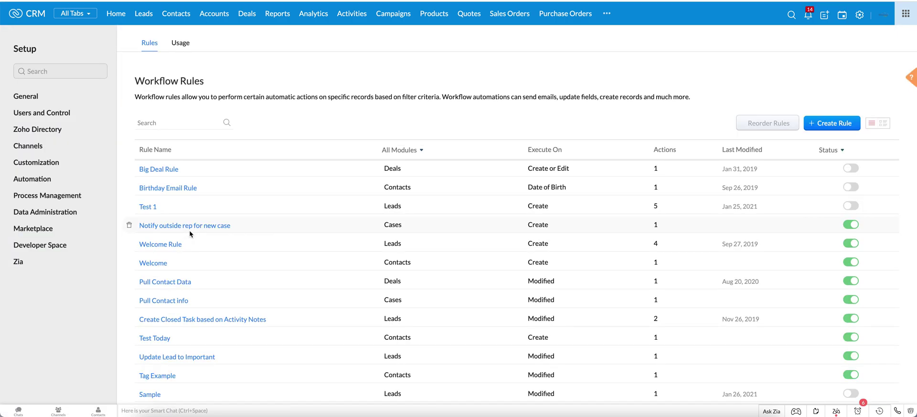
{"action": "scroll", "coordinate": [188, 232], "scroll_direction": "down", "scroll_amount": 1}
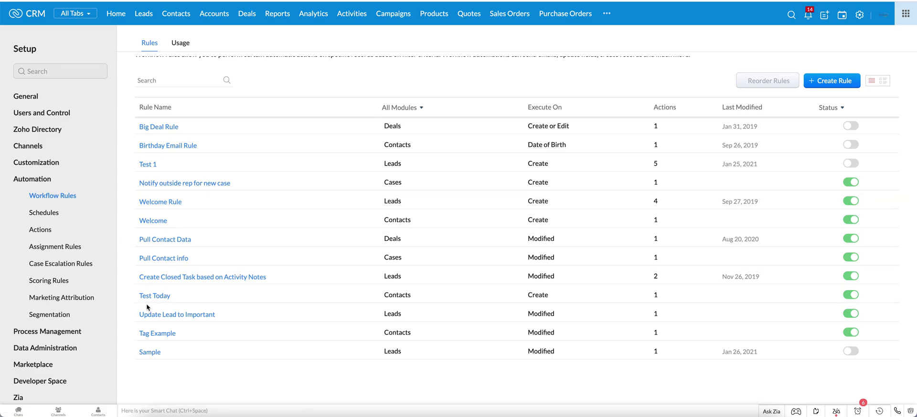
{"action": "left_click", "coordinate": [159, 338]}
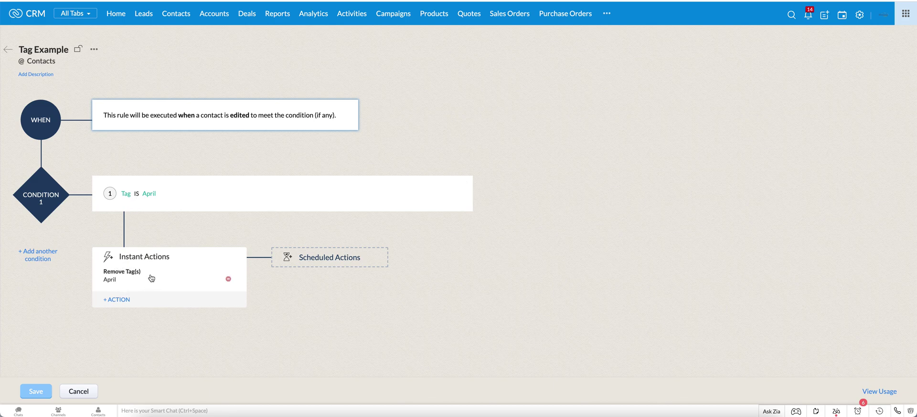
- Examine the tag options available for a new instant action in the rule and leave the rule without saving
{"action": "left_click", "coordinate": [125, 303]}
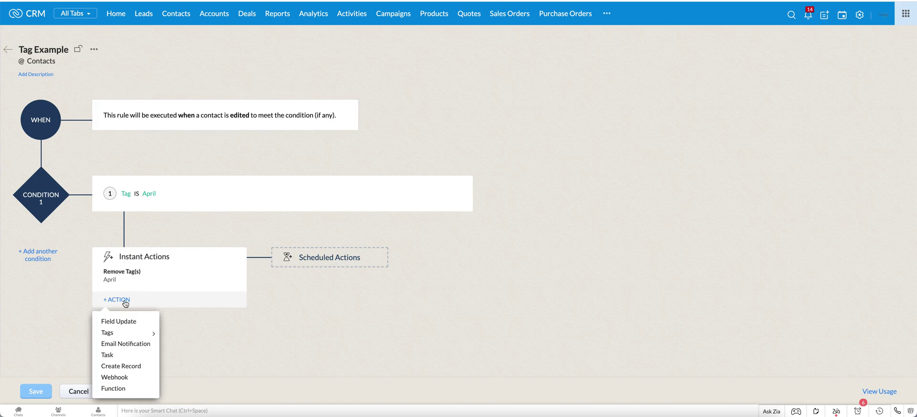
{"action": "mouse_move", "coordinate": [110, 334]}
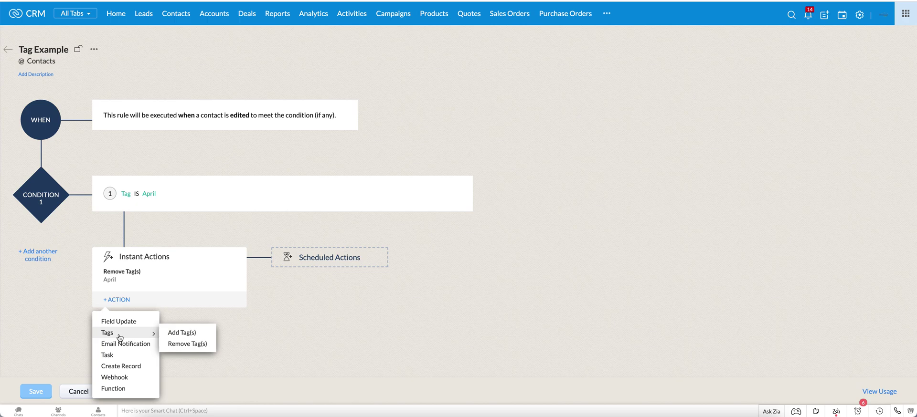
{"action": "left_click", "coordinate": [79, 399]}
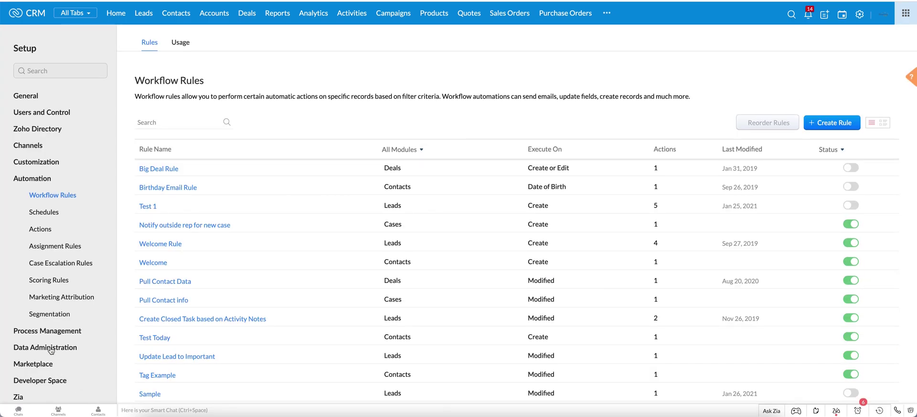